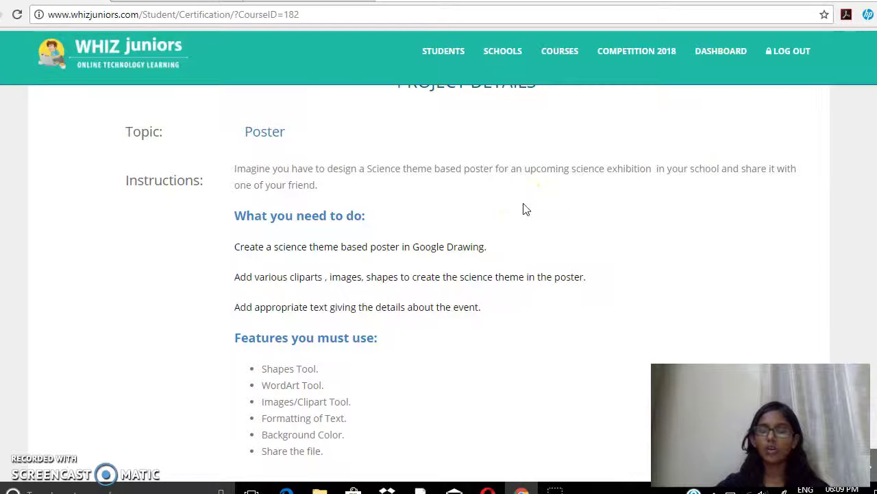
Review the poster project's required features, then move to the PRAYAAS drawing tab
scroll(526, 209, down, 1)
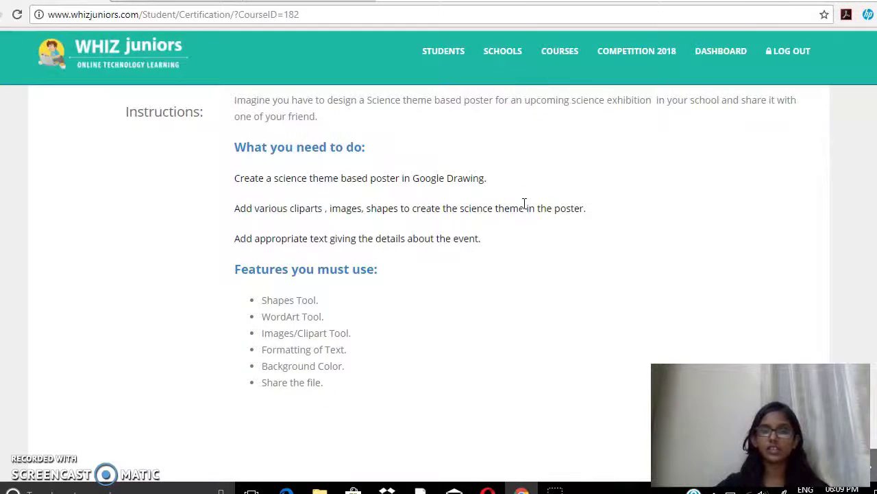
scroll(524, 203, down, 1)
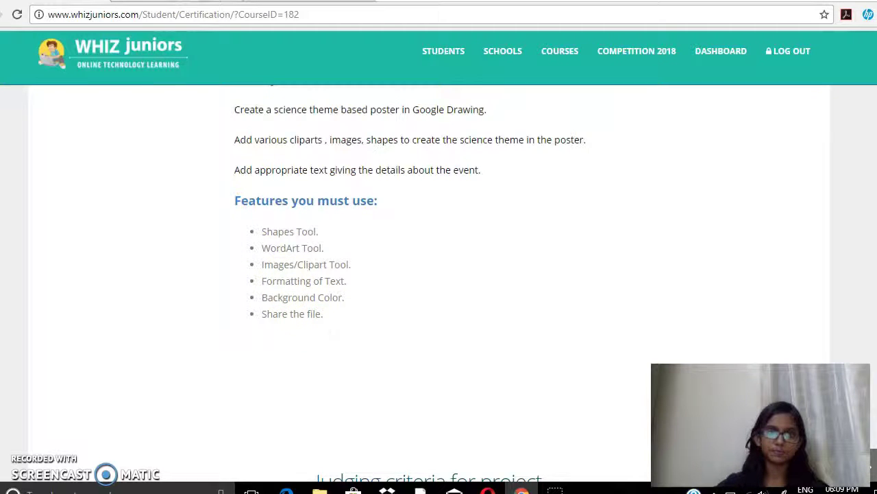
key(ctrl+Tab)
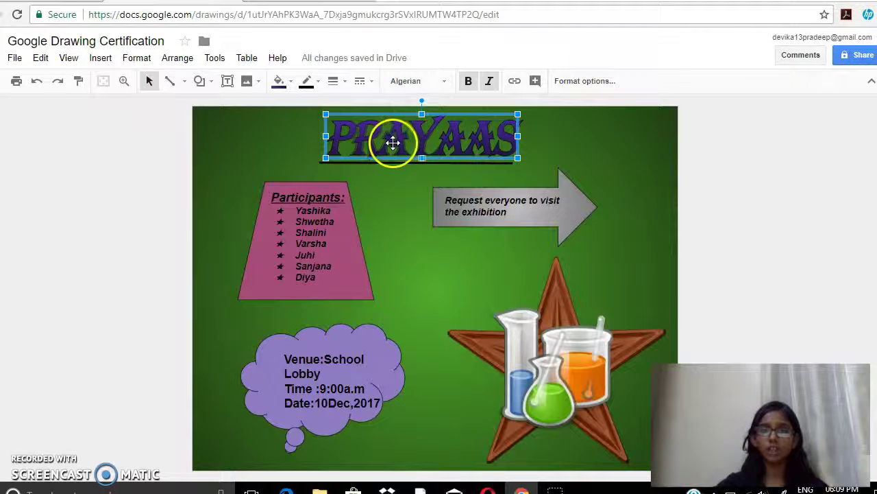
click(100, 58)
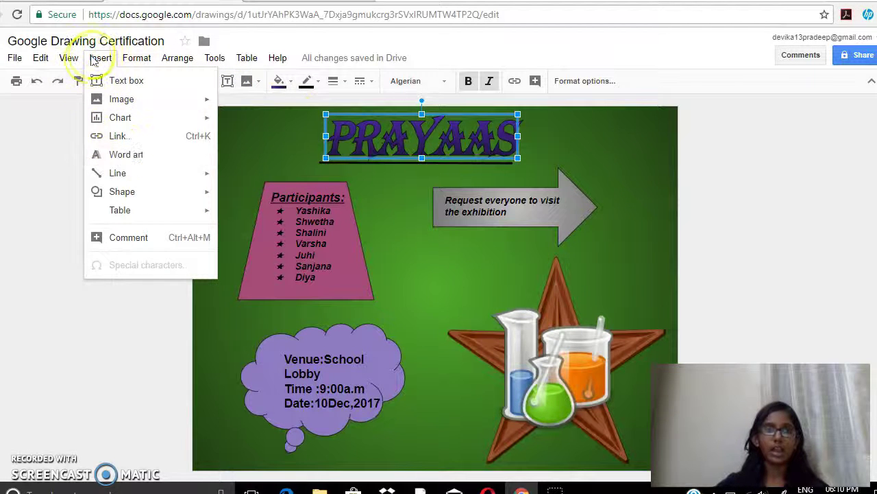
click(100, 58)
click(149, 81)
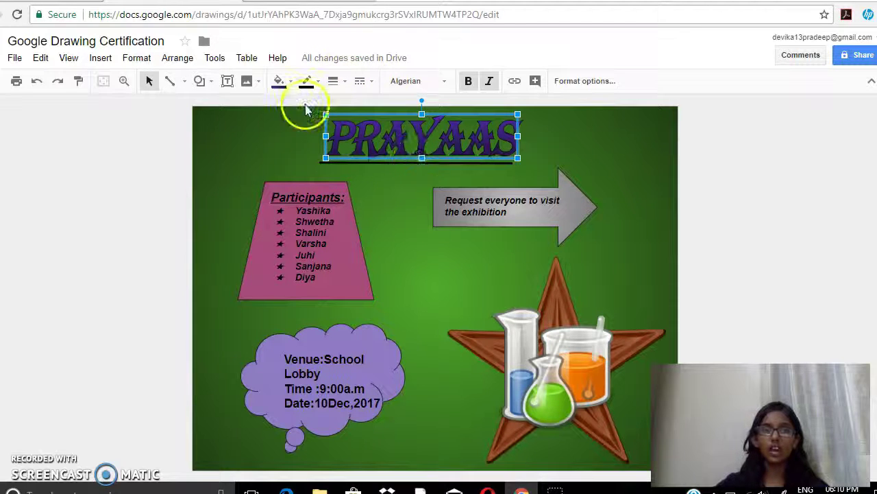
Fill the PRAYAAS title with the dark purple 2 linear gradient
click(288, 84)
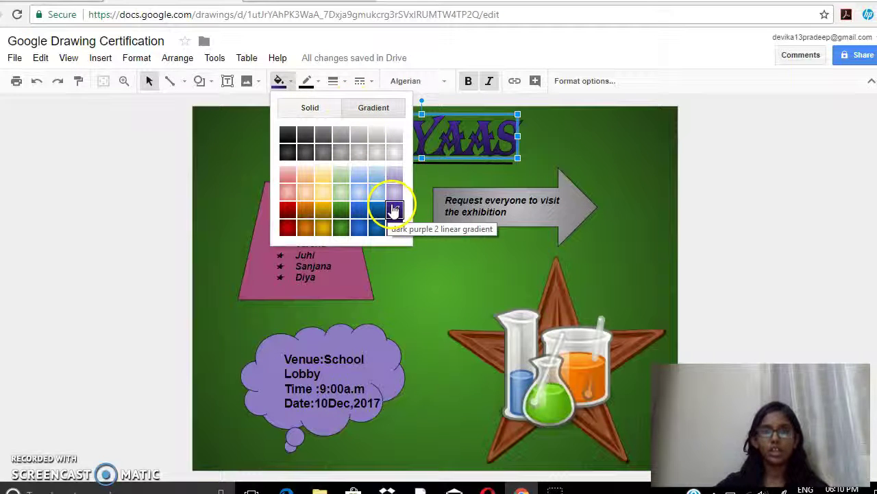
click(394, 209)
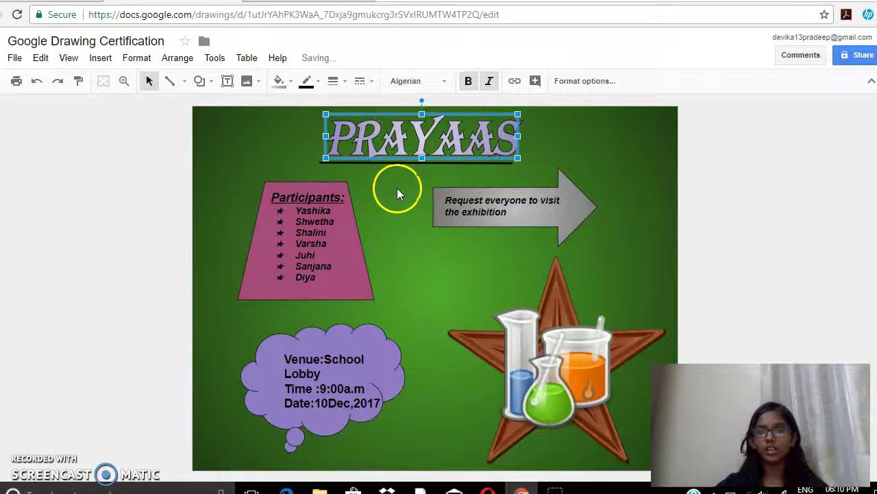
click(279, 81)
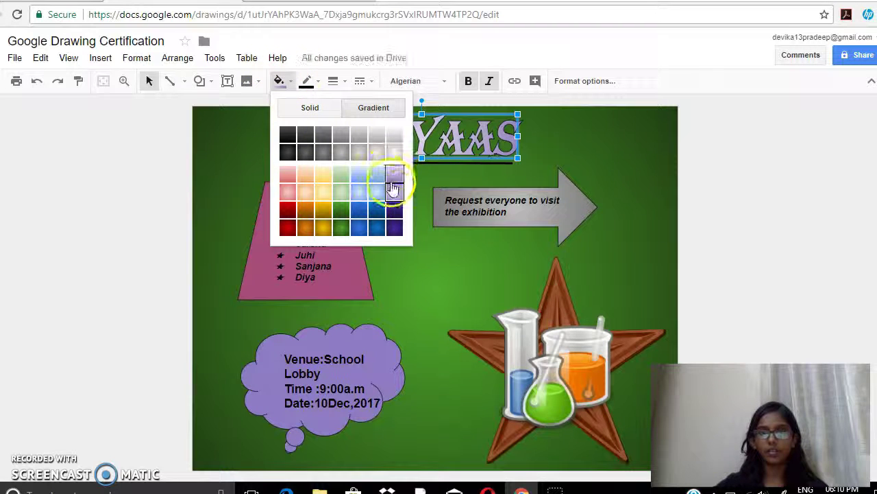
click(395, 209)
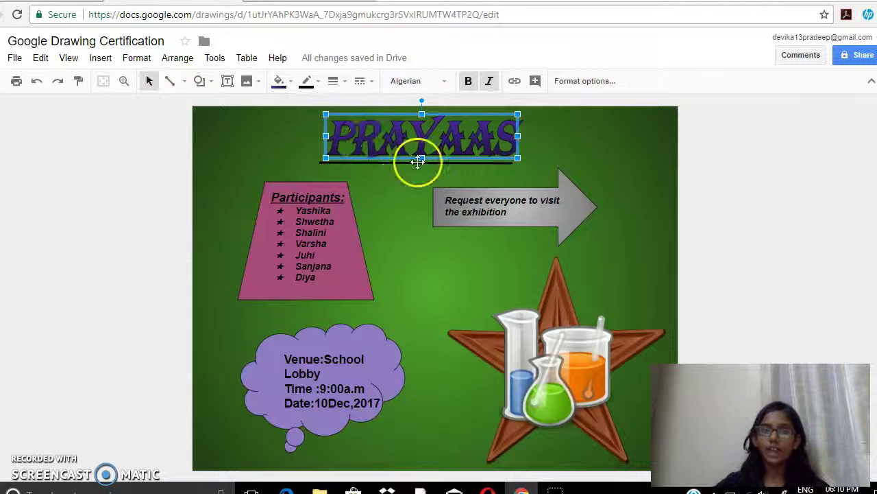
Change the line weight of the underline beneath the PRAYAAS title
click(417, 163)
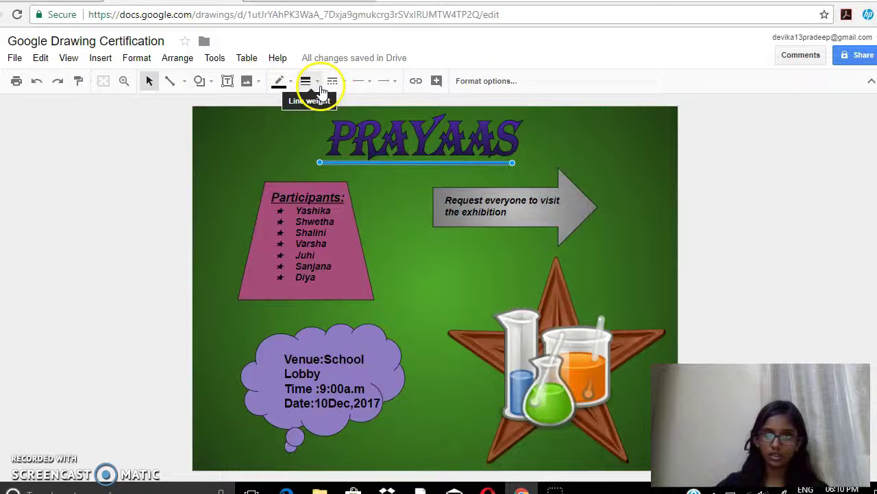
click(306, 81)
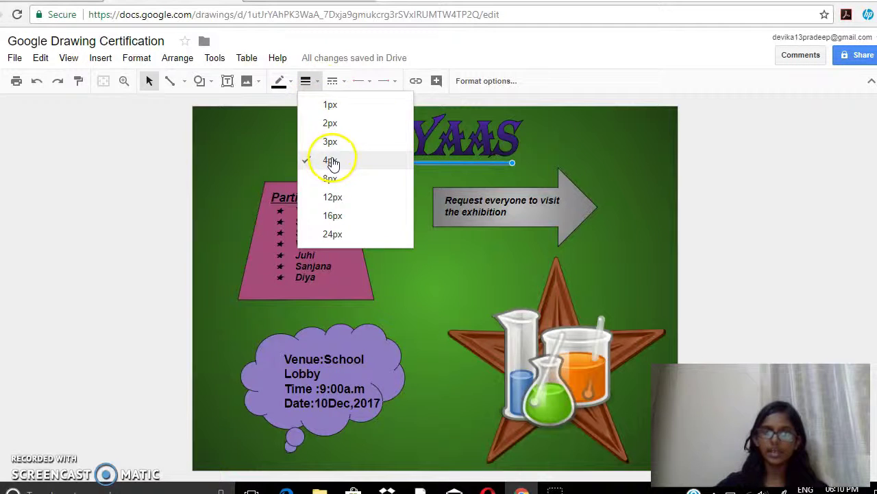
click(332, 162)
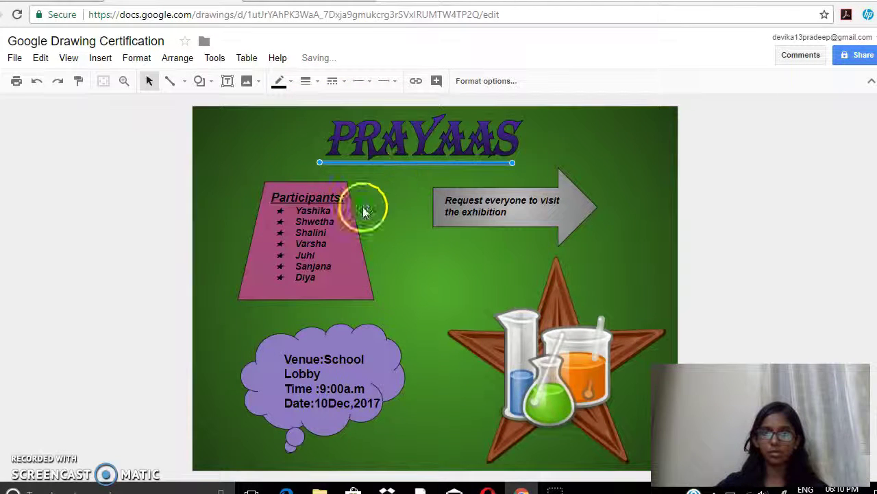
click(339, 231)
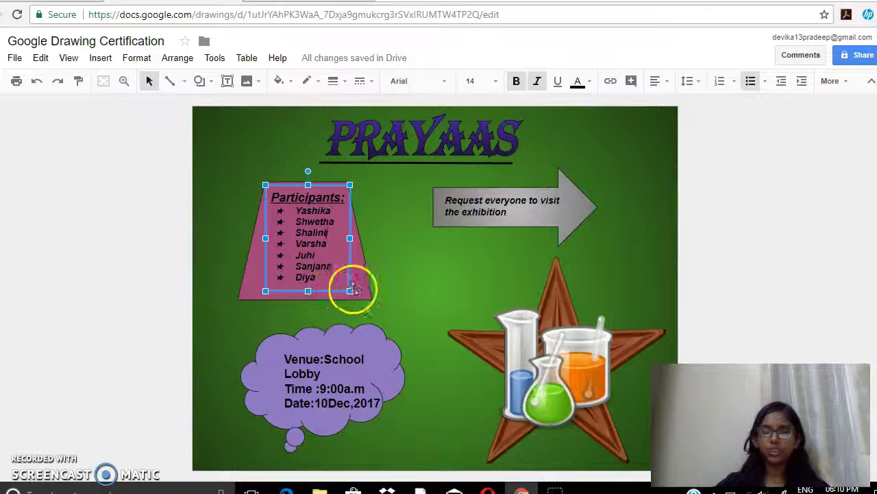
click(360, 285)
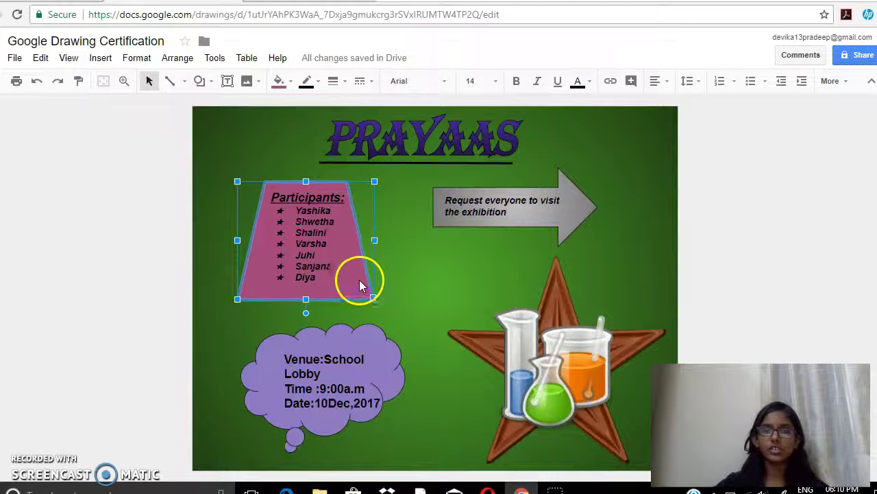
click(200, 81)
mouse_move(235, 143)
mouse_move(220, 107)
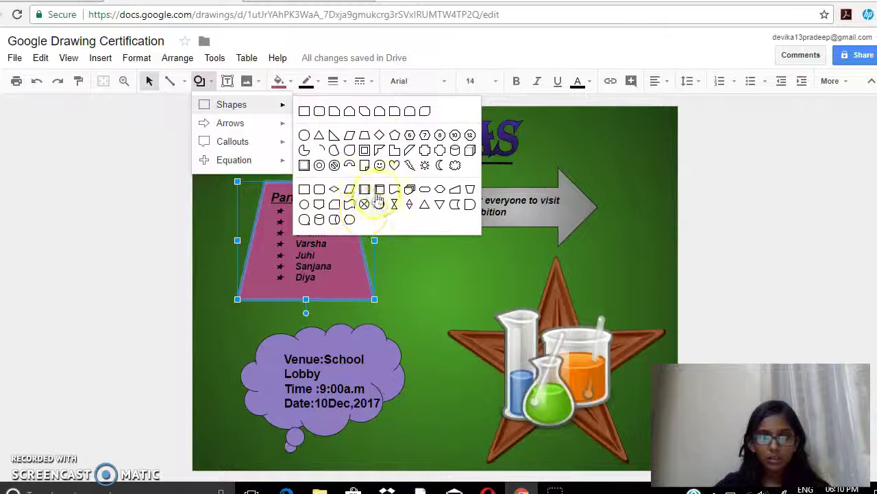
mouse_move(278, 123)
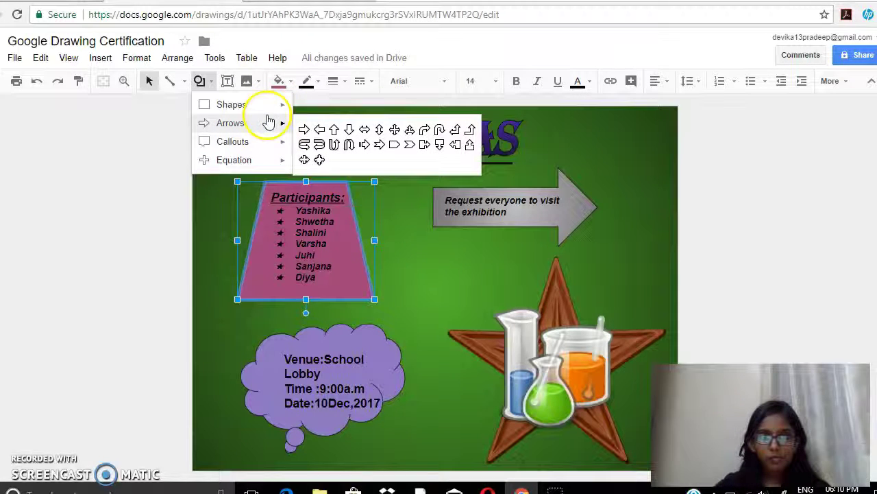
mouse_move(269, 145)
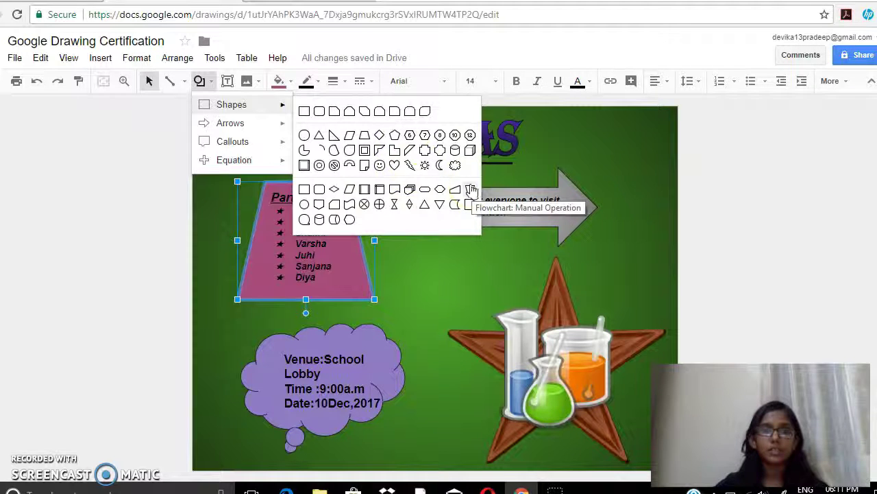
click(136, 115)
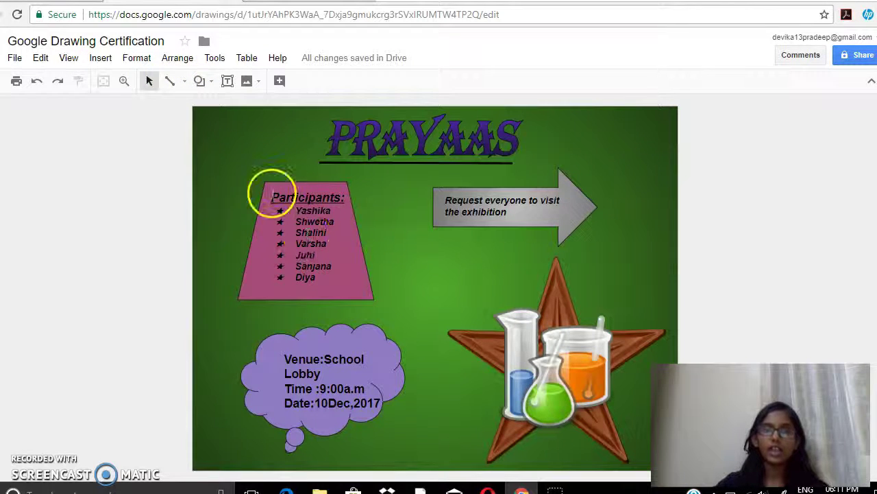
click(271, 195)
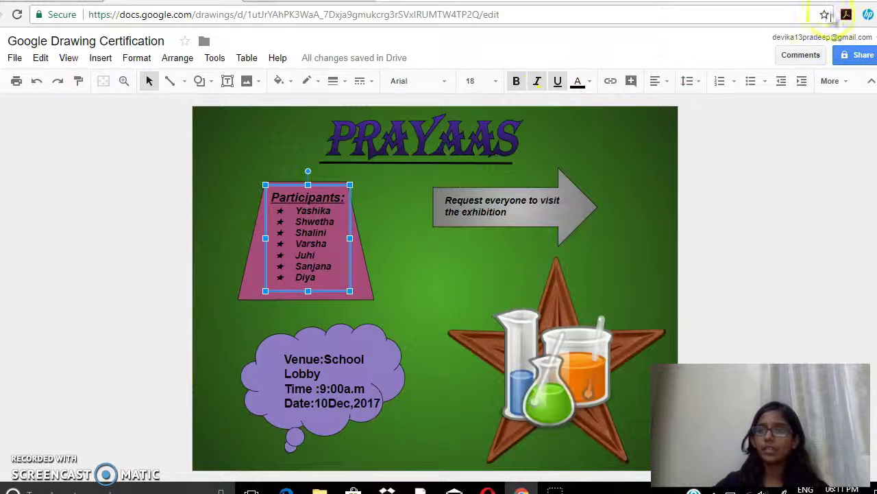
click(765, 81)
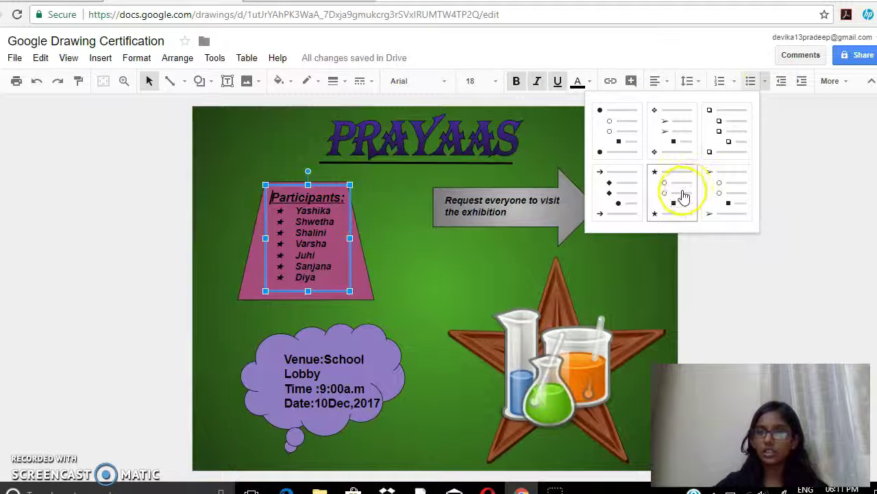
click(684, 197)
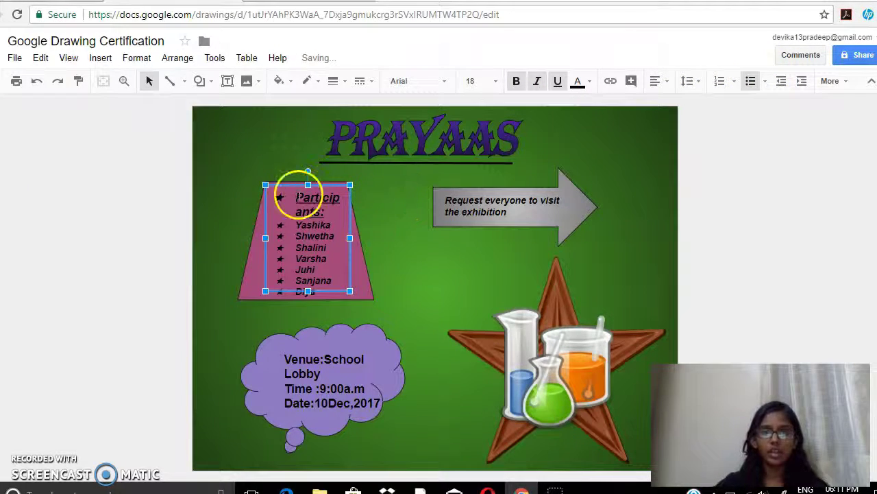
click(297, 197)
key(BackSpace)
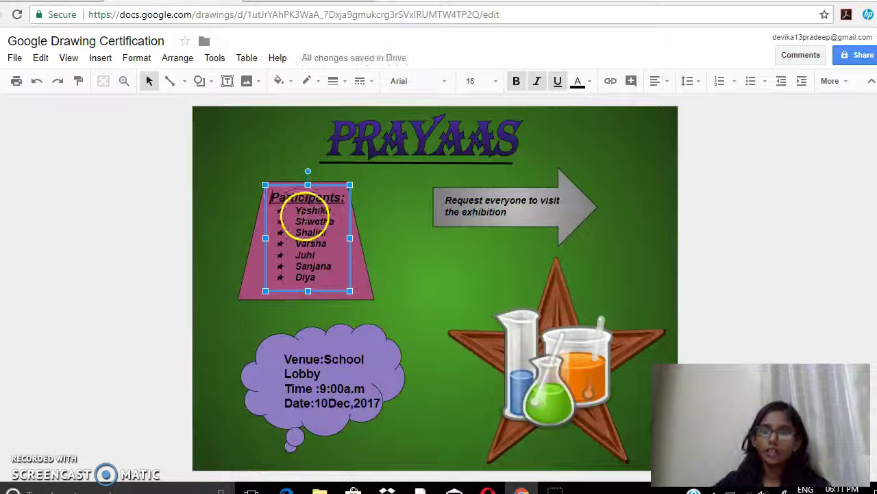
click(333, 211)
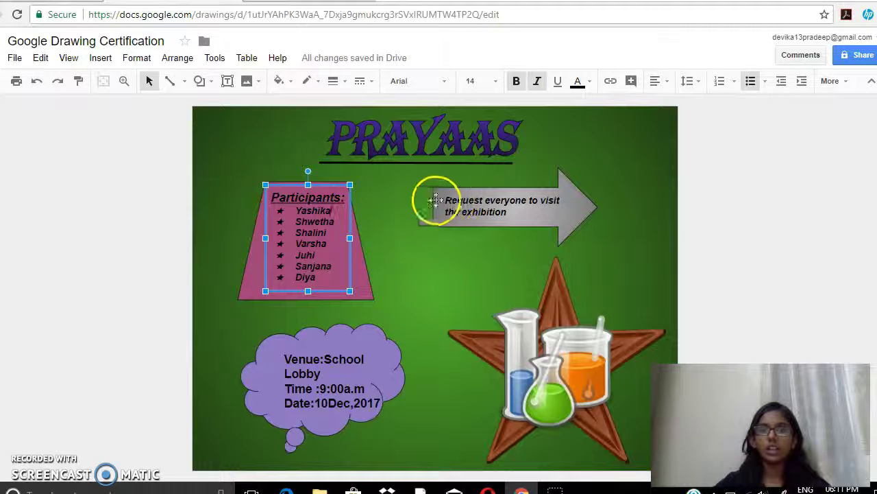
click(382, 344)
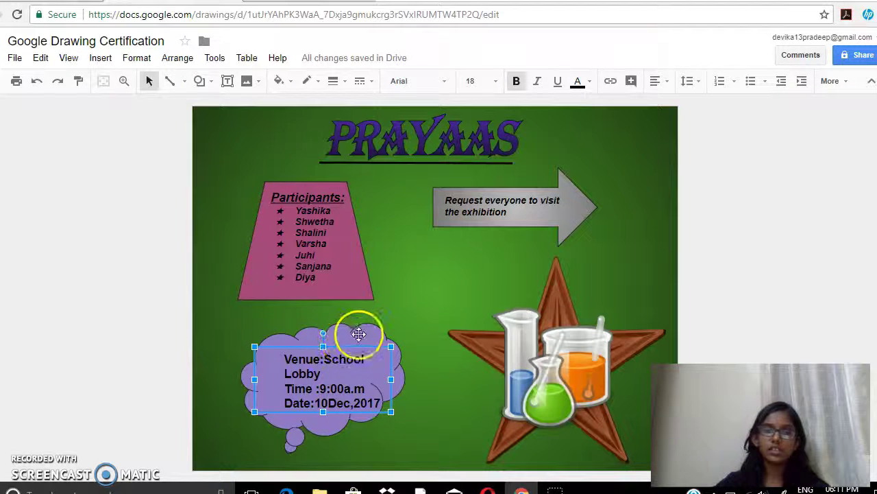
click(359, 333)
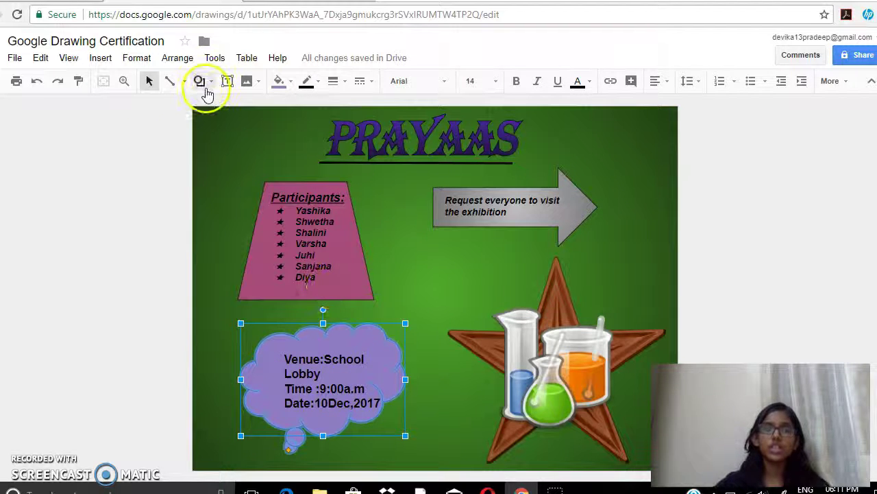
click(205, 87)
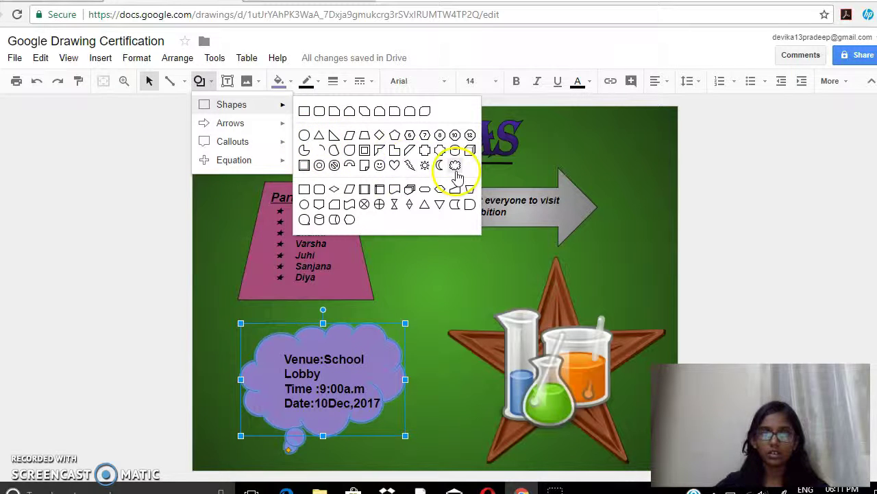
click(162, 113)
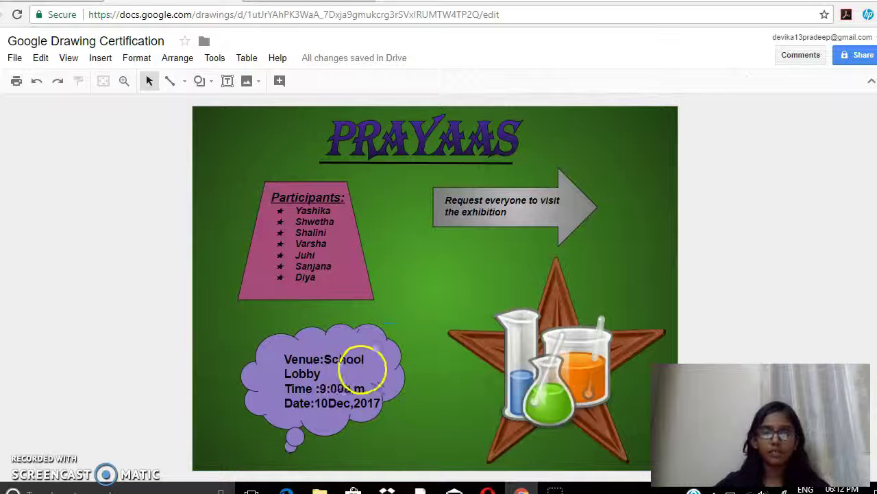
click(367, 358)
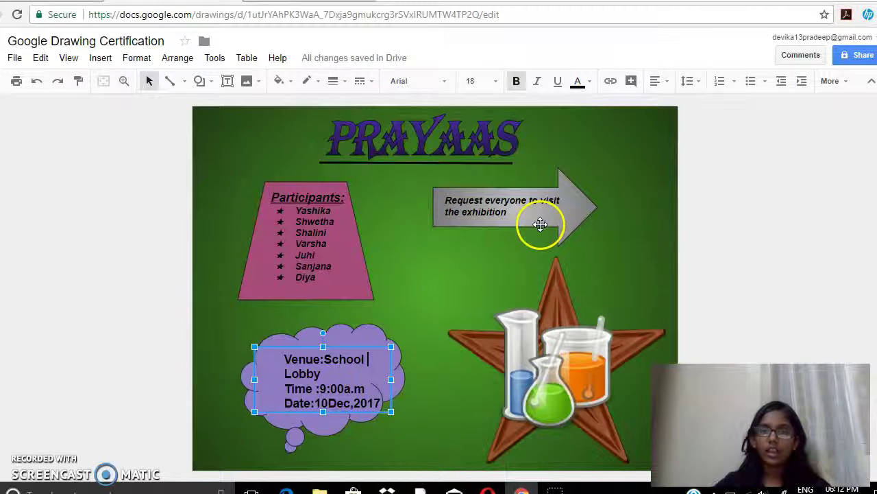
click(542, 221)
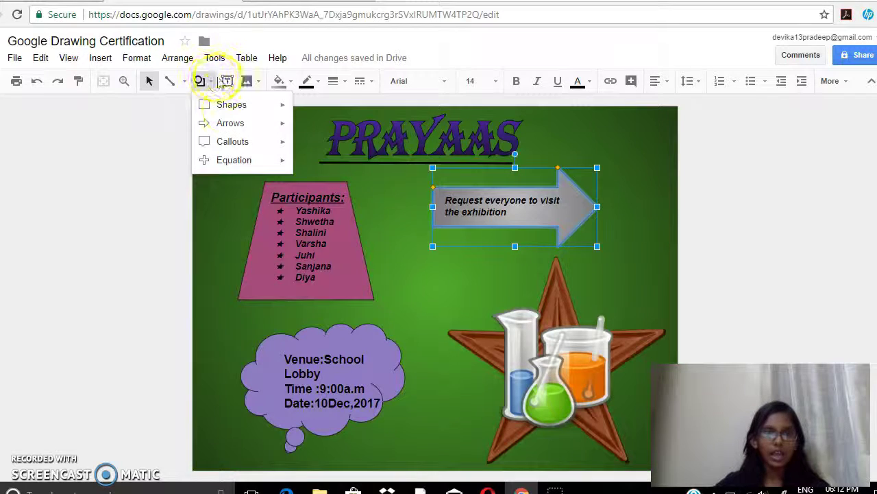
mouse_move(226, 123)
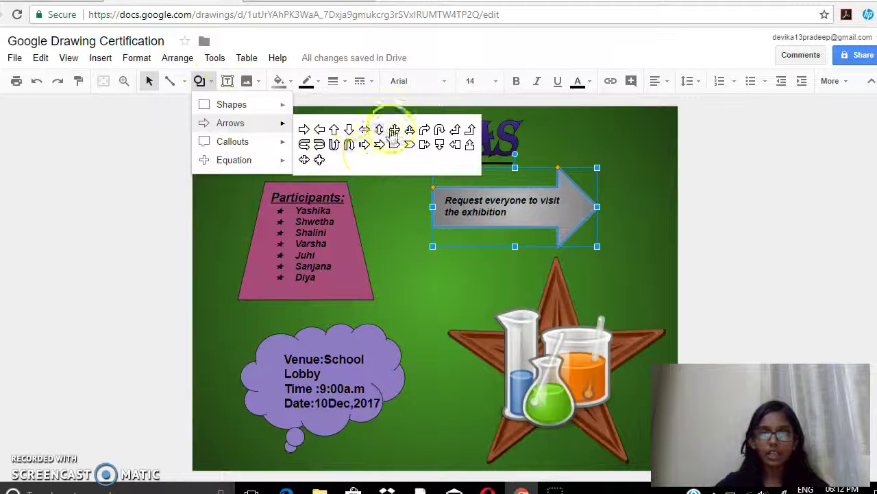
click(134, 221)
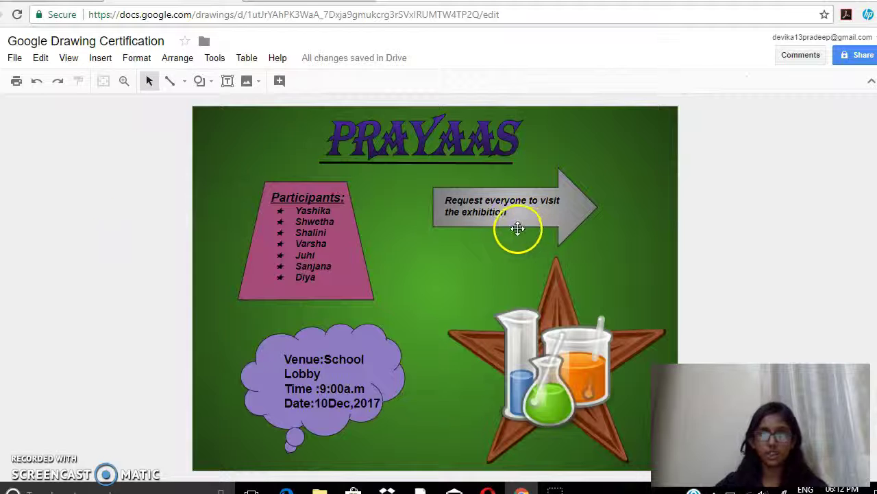
click(352, 269)
click(361, 276)
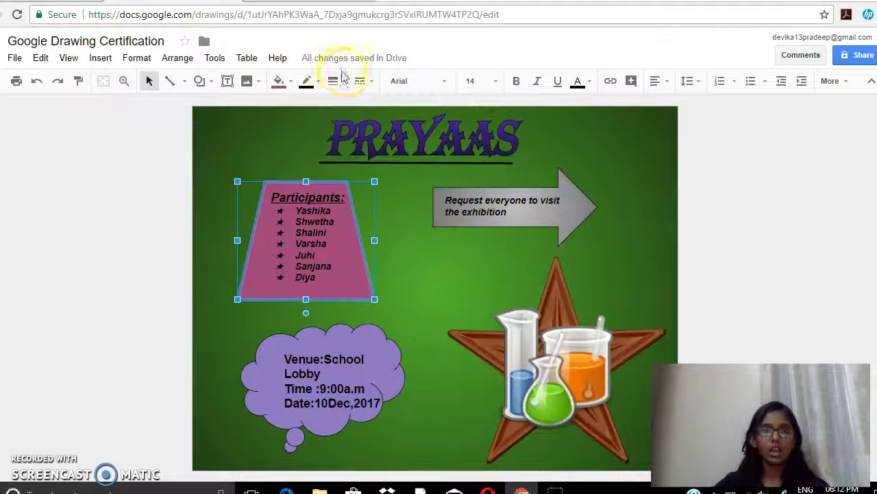
click(288, 83)
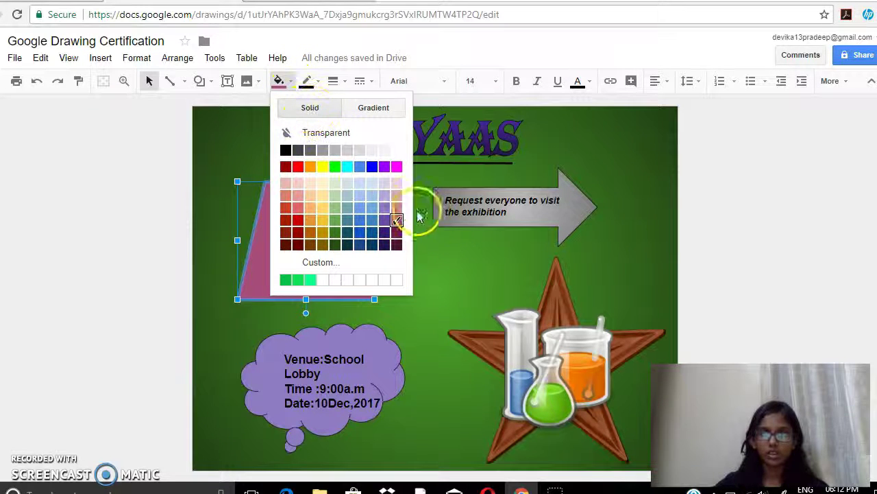
click(283, 82)
click(517, 218)
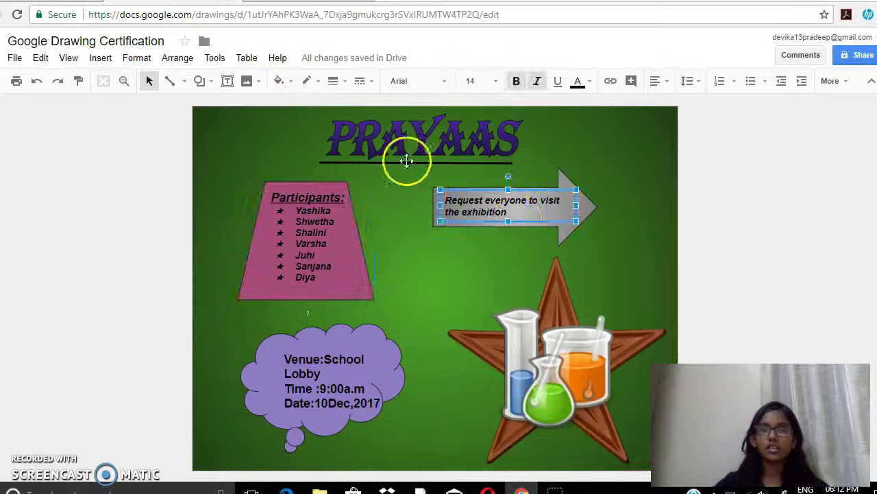
click(564, 229)
click(295, 86)
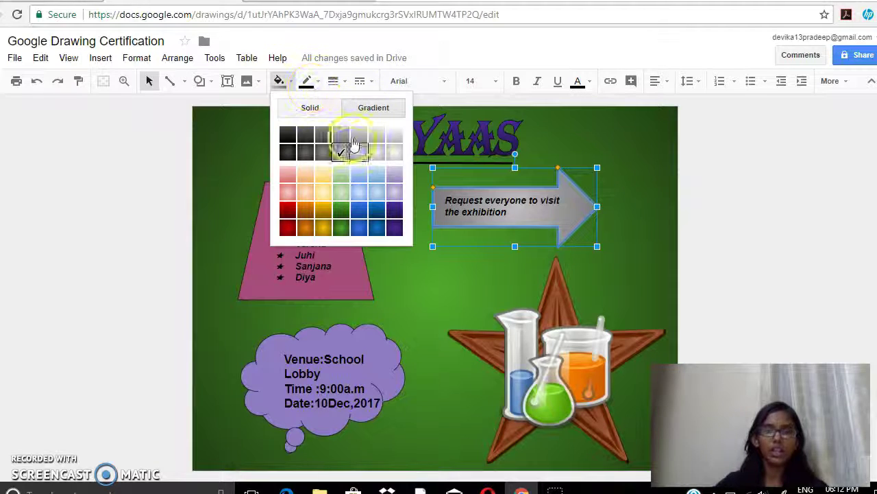
click(370, 343)
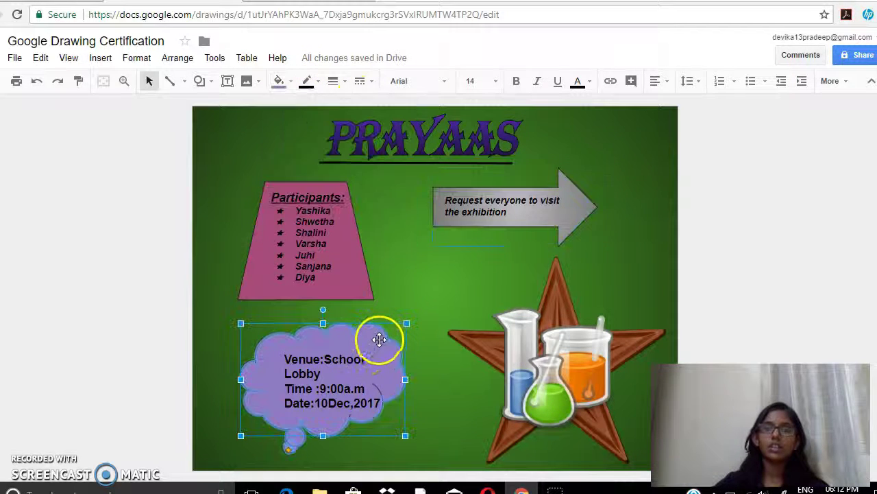
click(282, 81)
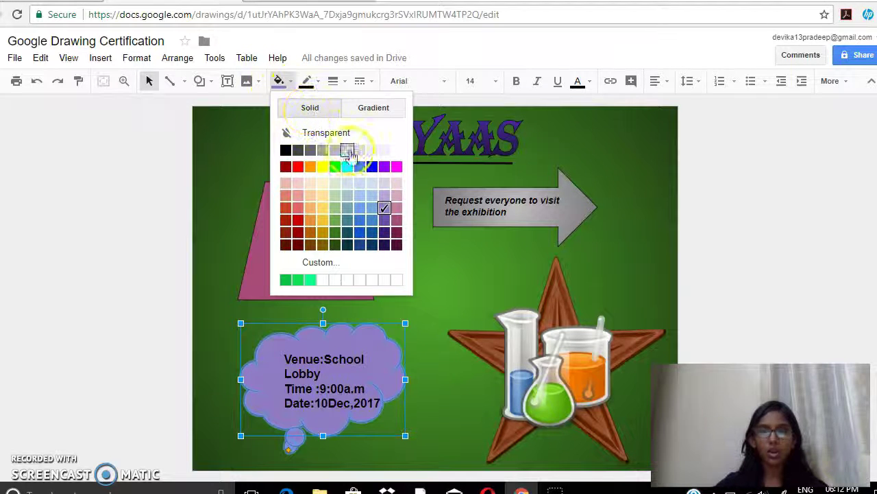
click(478, 260)
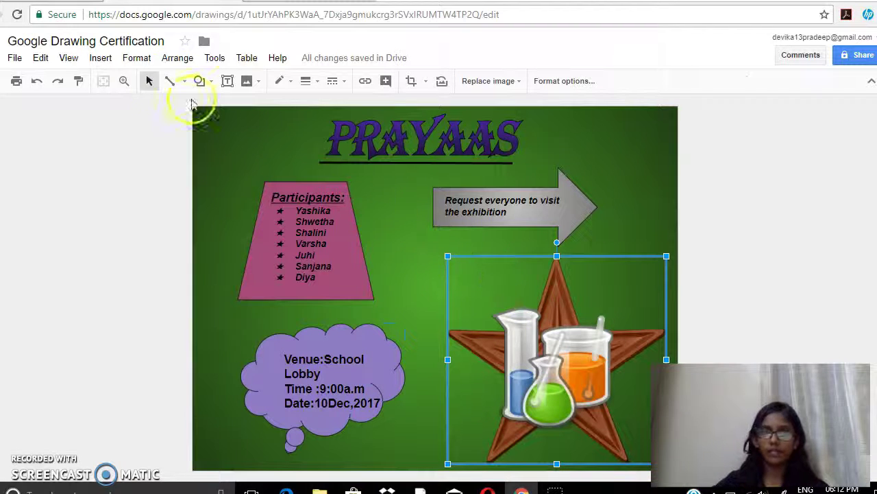
click(101, 59)
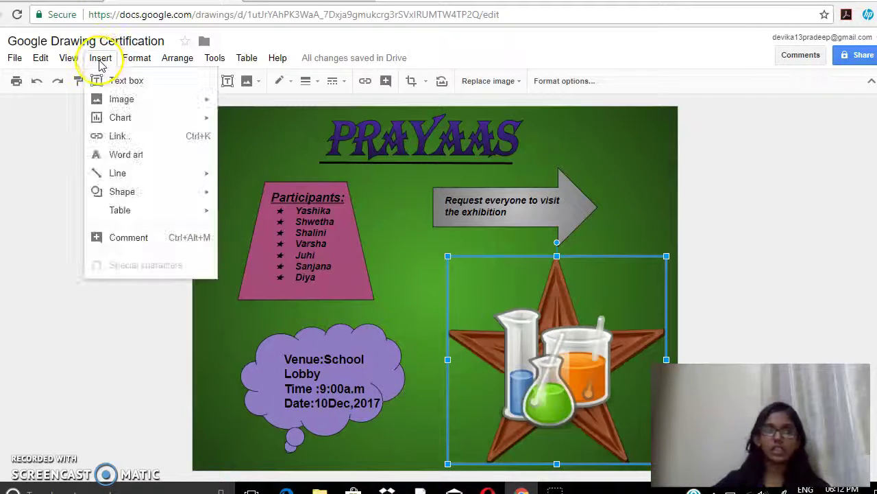
mouse_move(123, 97)
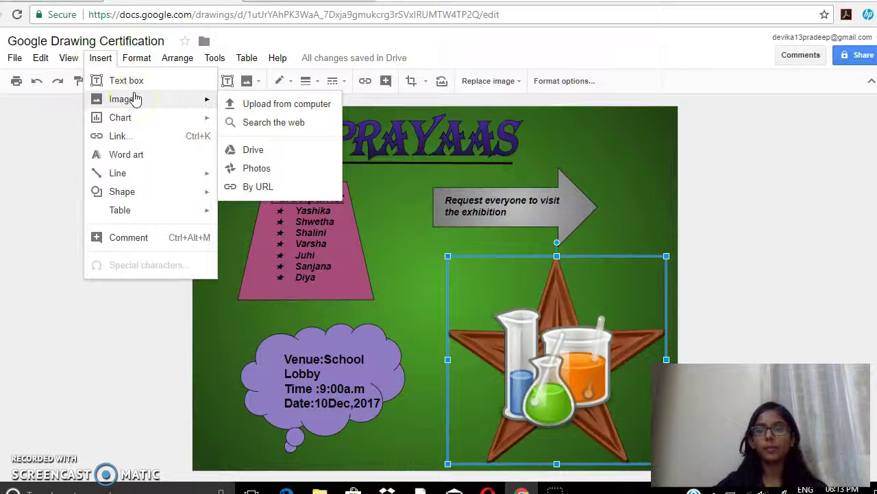
mouse_move(157, 100)
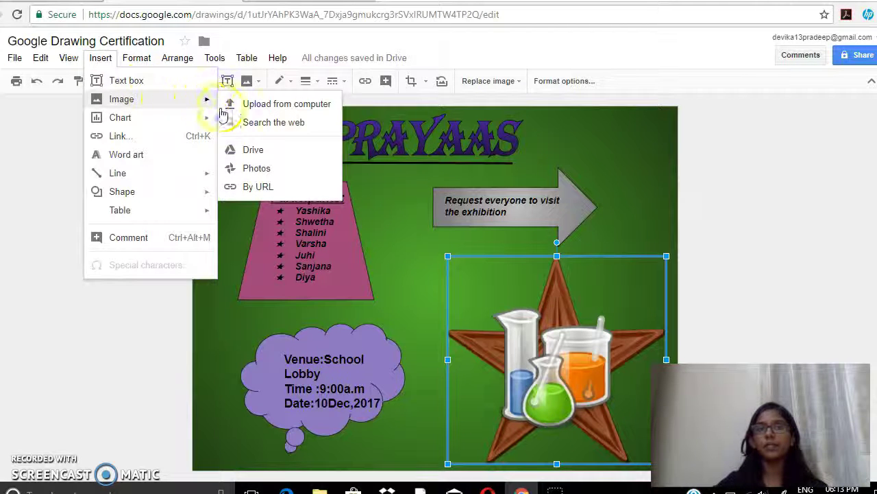
click(249, 125)
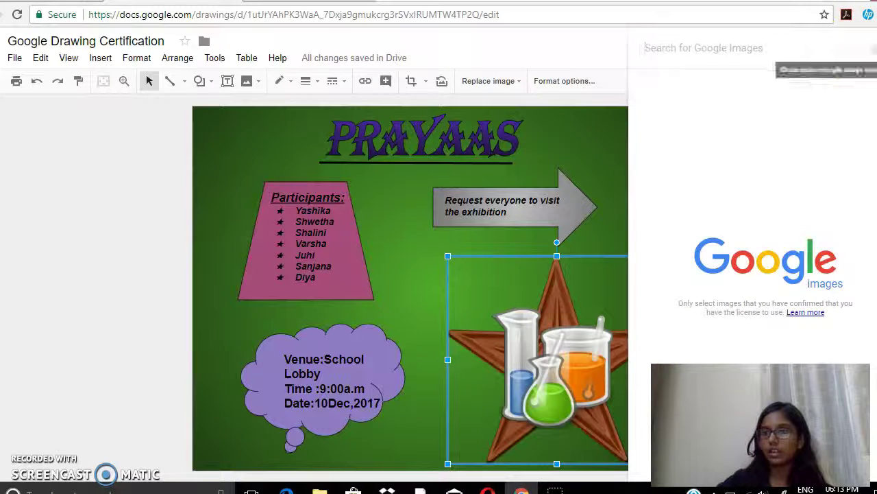
click(873, 50)
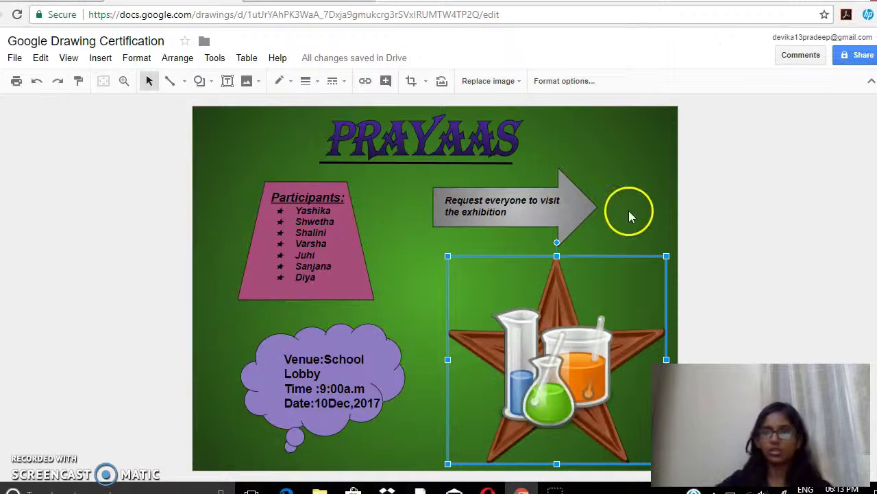
right_click(368, 220)
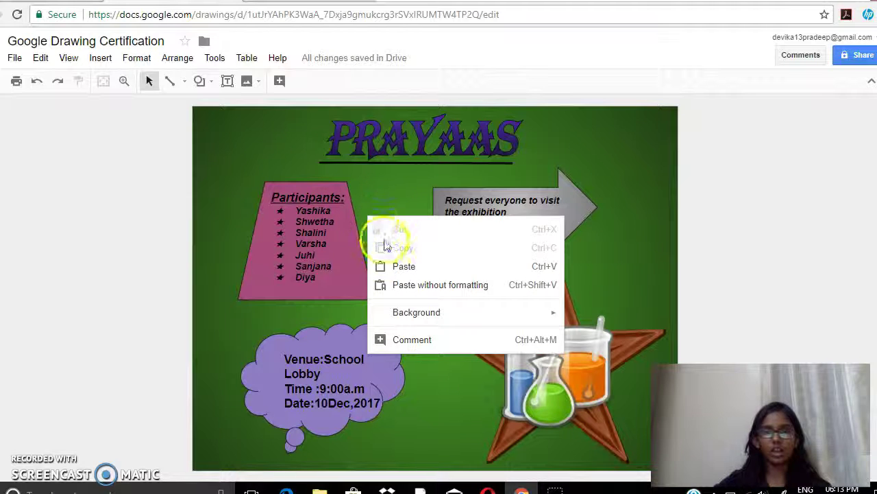
right_click(361, 185)
mouse_move(393, 290)
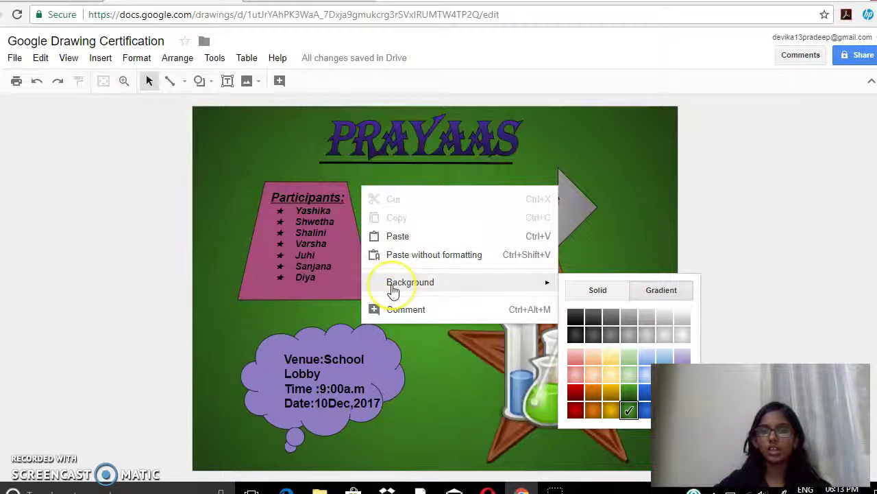
click(612, 376)
right_click(415, 283)
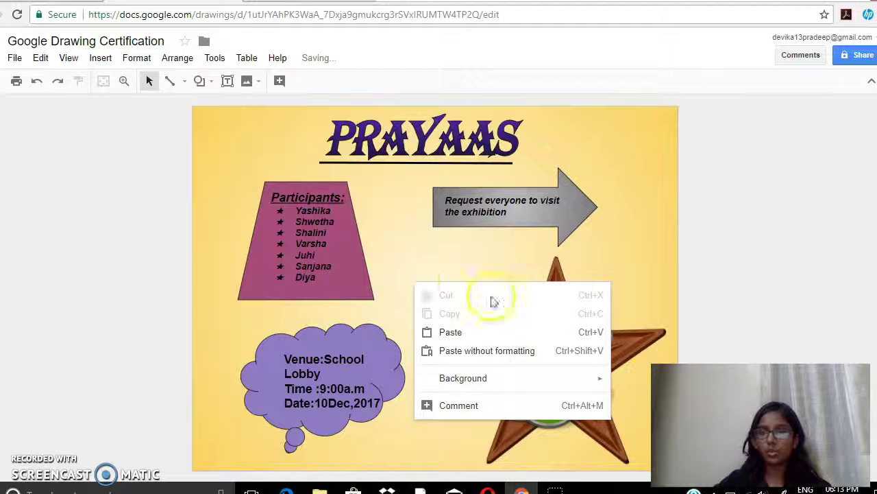
mouse_move(515, 379)
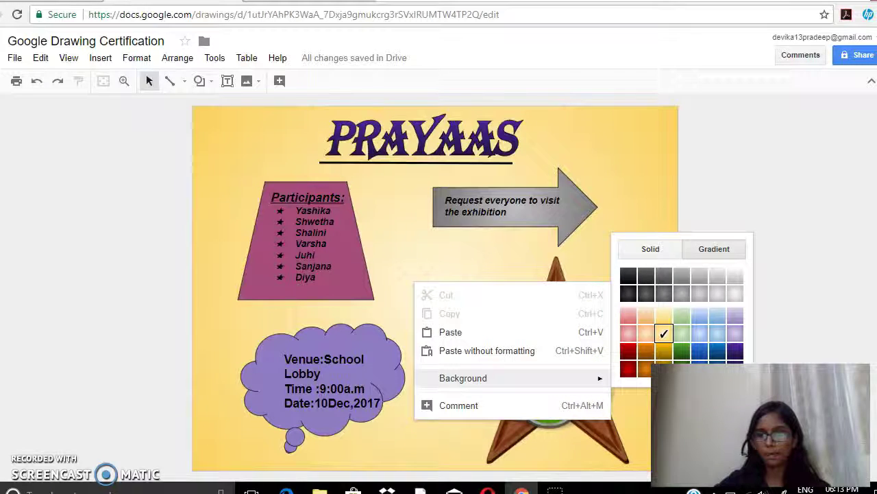
right_click(378, 263)
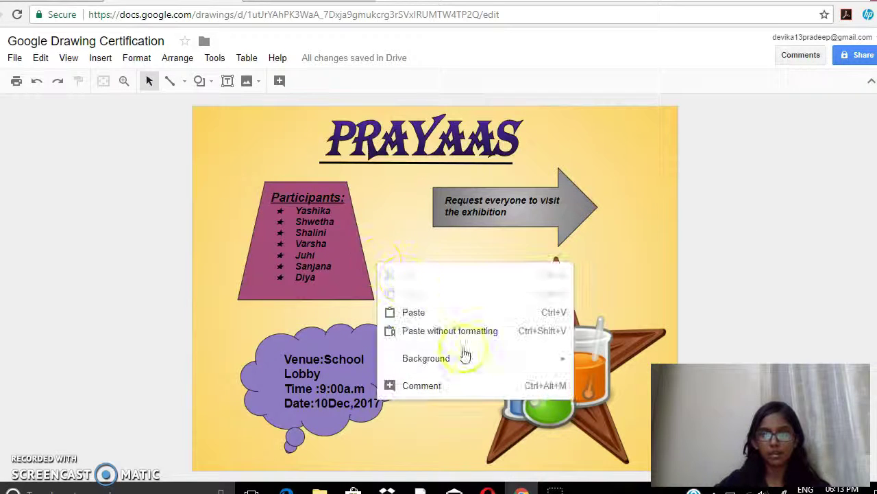
mouse_move(494, 365)
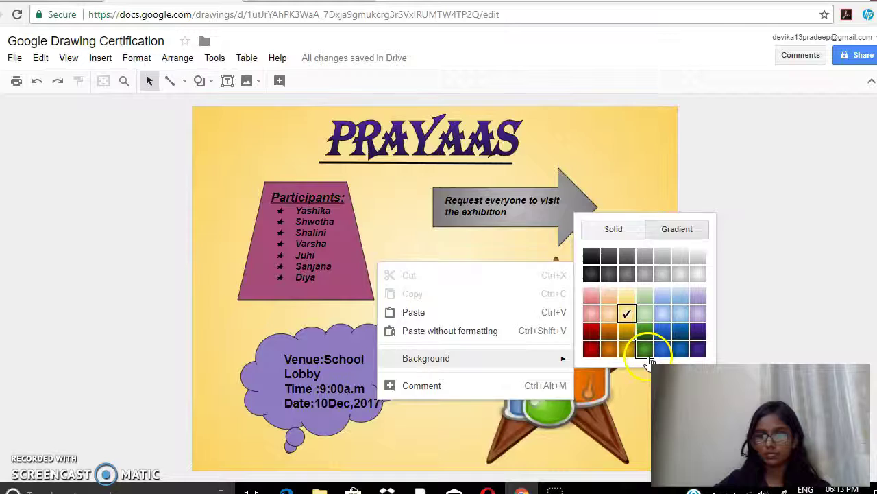
click(645, 352)
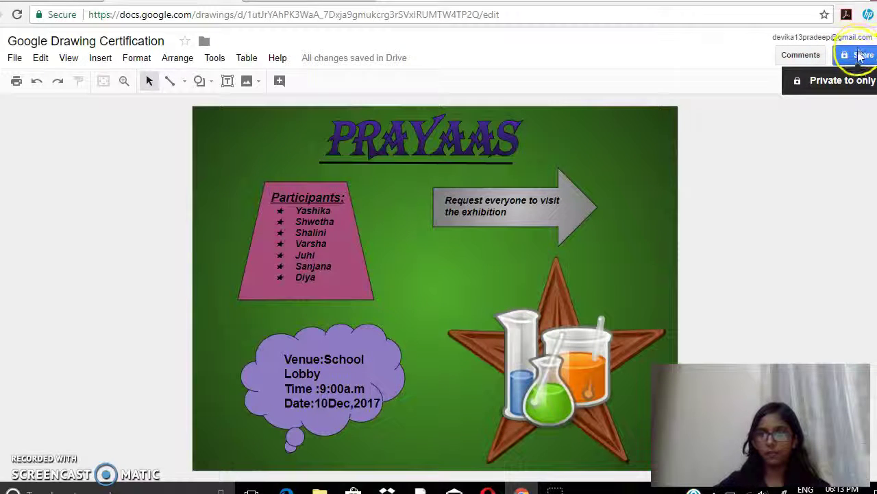
Share the PRAYAAS poster by entering the recipient's email address and sending the invitation
click(862, 57)
click(421, 247)
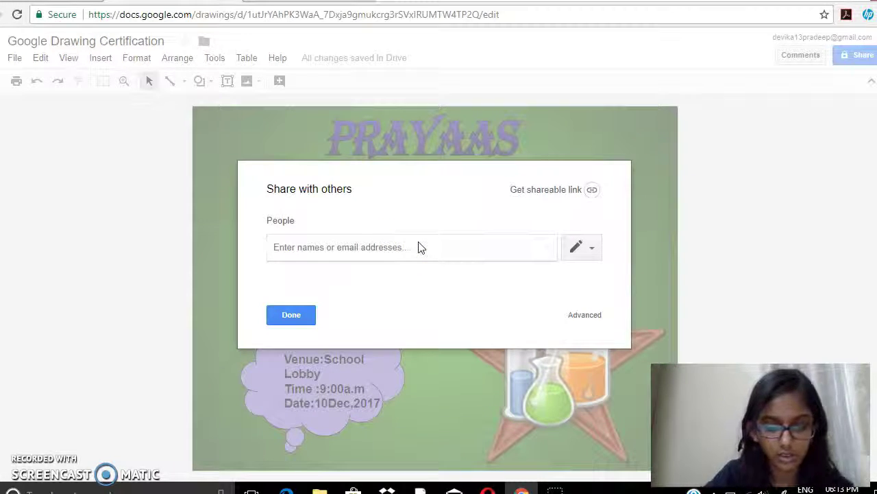
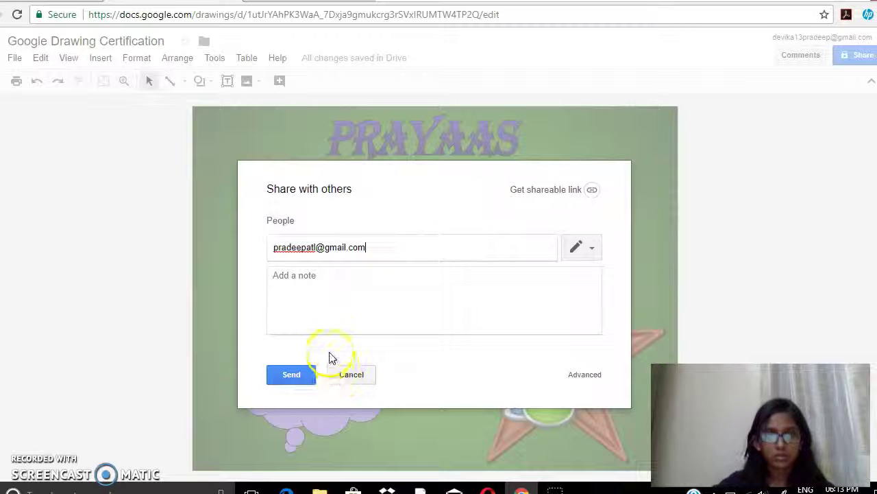
click(292, 373)
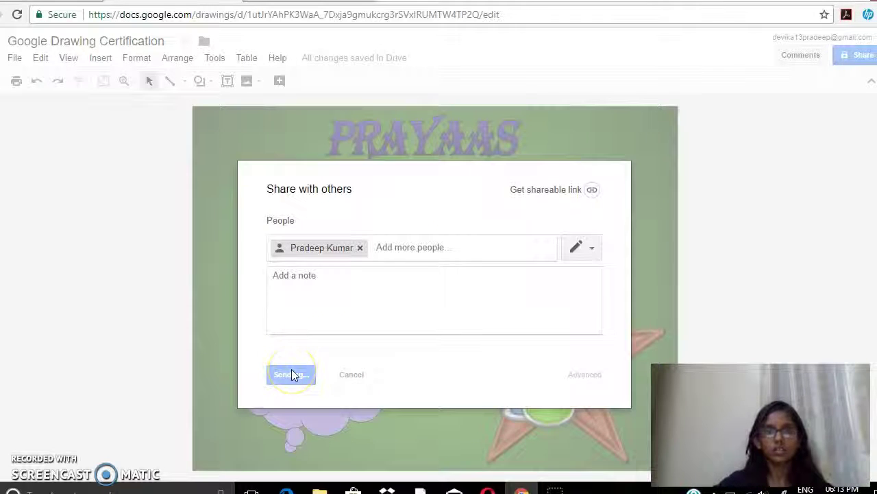